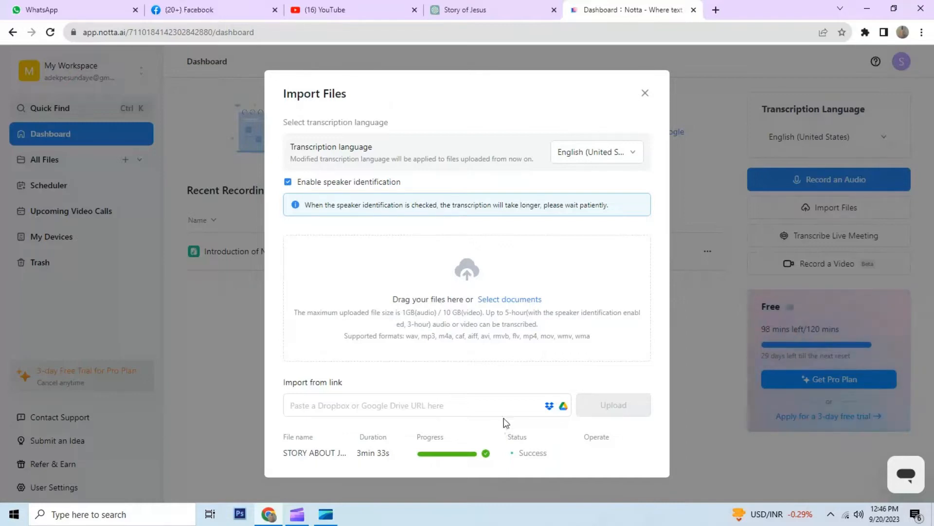
Step: Close the file import window and open the STORY ABOUT JESUS transcript from the recent recordings
{"action": "left_click", "coordinate": [646, 94]}
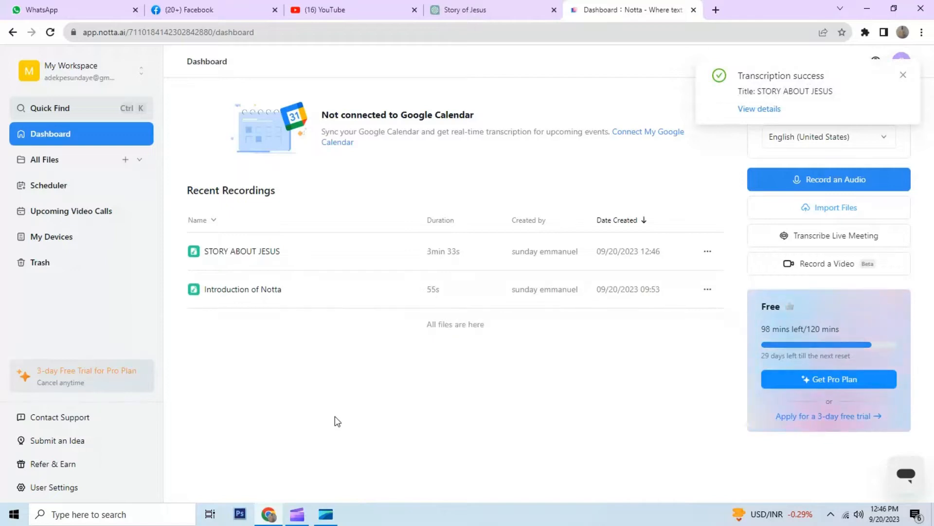
{"action": "left_click", "coordinate": [339, 260]}
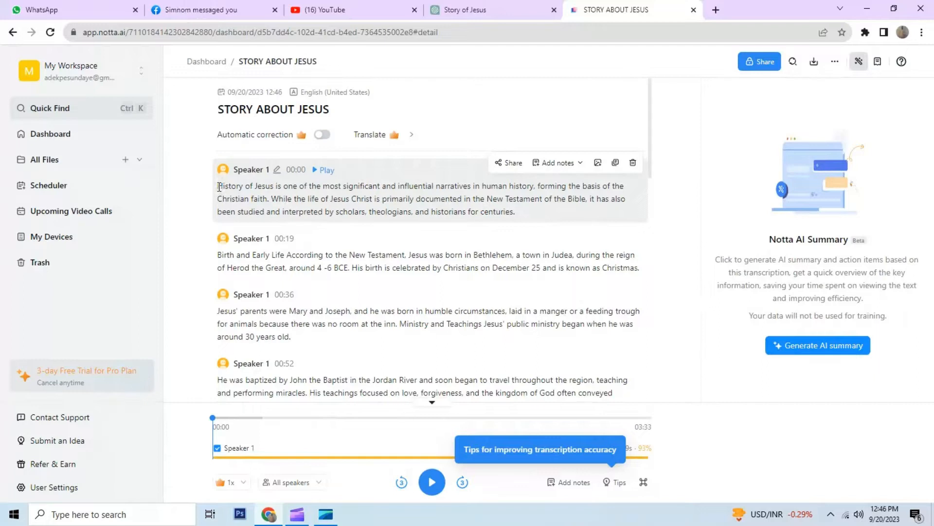
Step: Select every paragraph of the transcript, from the 00:00 segment through the 03:16 segment, and copy the text
{"action": "left_click_drag", "start_coordinate": [219, 186], "coordinate": [417, 243]}
{"action": "triple_click", "coordinate": [296, 203]}
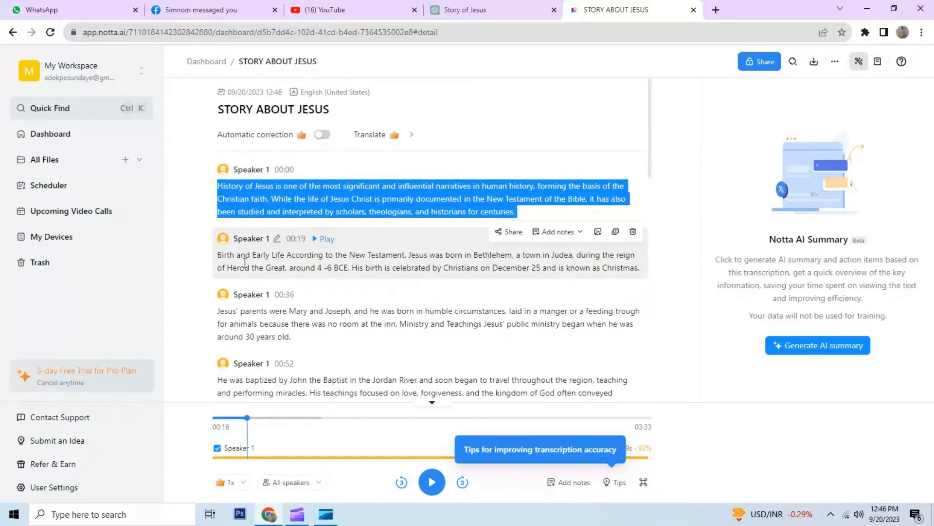
{"action": "left_click_drag", "start_coordinate": [220, 256], "coordinate": [238, 385]}
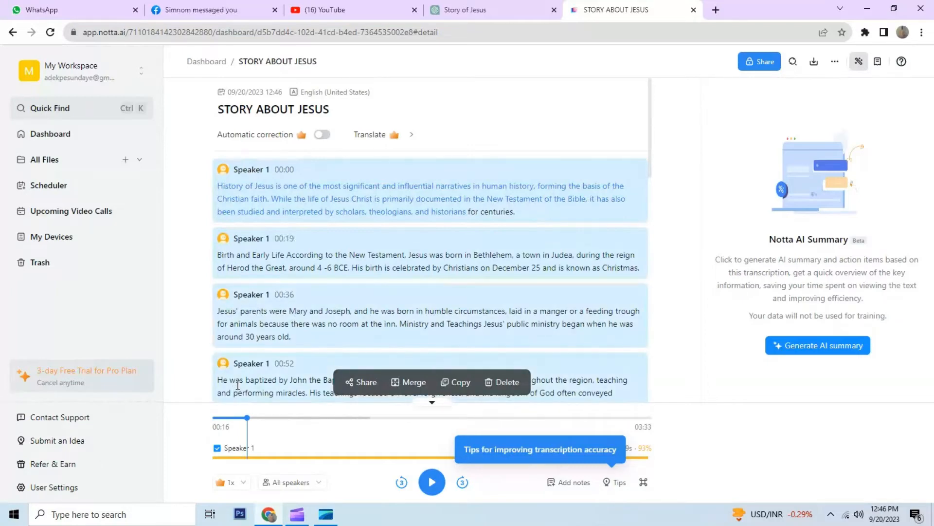
{"action": "scroll", "coordinate": [242, 376], "scroll_direction": "down", "scroll_amount": 10}
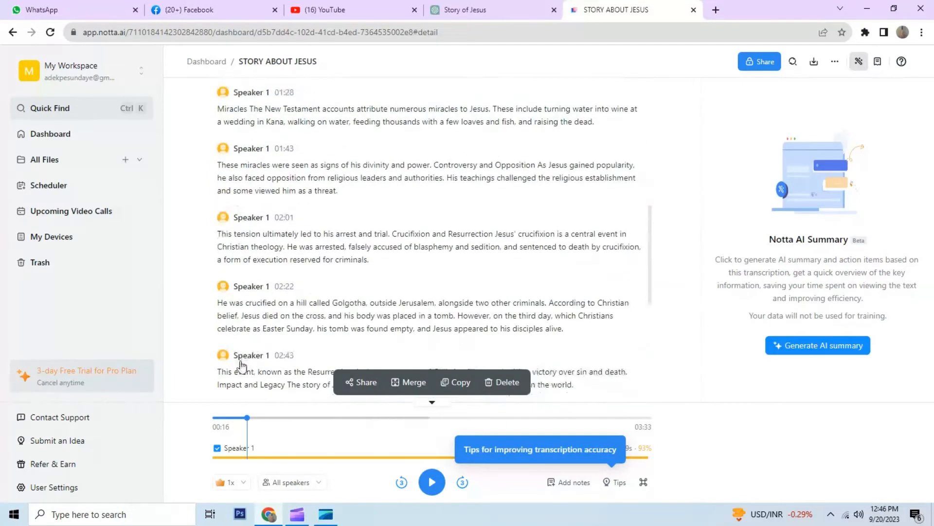
{"action": "left_click_drag", "start_coordinate": [231, 375], "coordinate": [219, 320]}
{"action": "scroll", "coordinate": [231, 374], "scroll_direction": "down", "scroll_amount": 5}
{"action": "scroll", "coordinate": [236, 354], "scroll_direction": "up", "scroll_amount": 1}
{"action": "scroll", "coordinate": [237, 352], "scroll_direction": "up", "scroll_amount": 1}
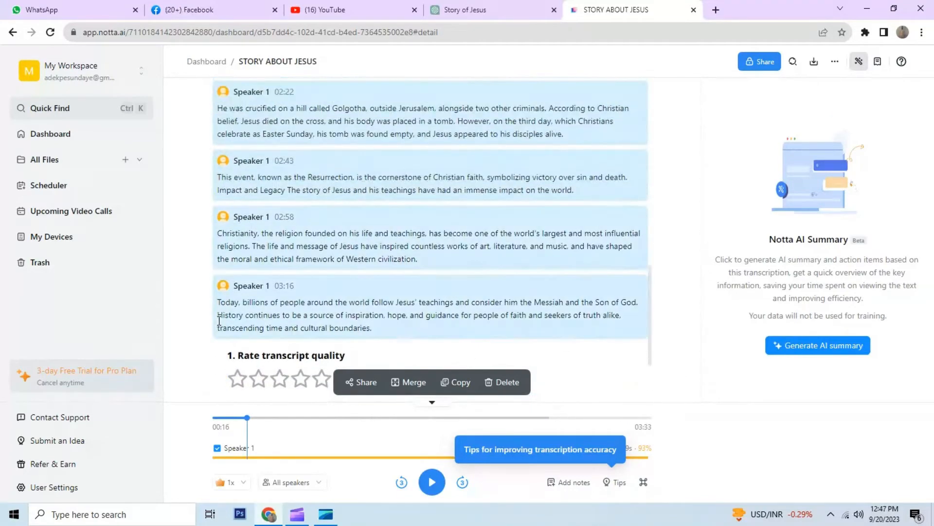
{"action": "scroll", "coordinate": [224, 320], "scroll_direction": "down", "scroll_amount": 3}
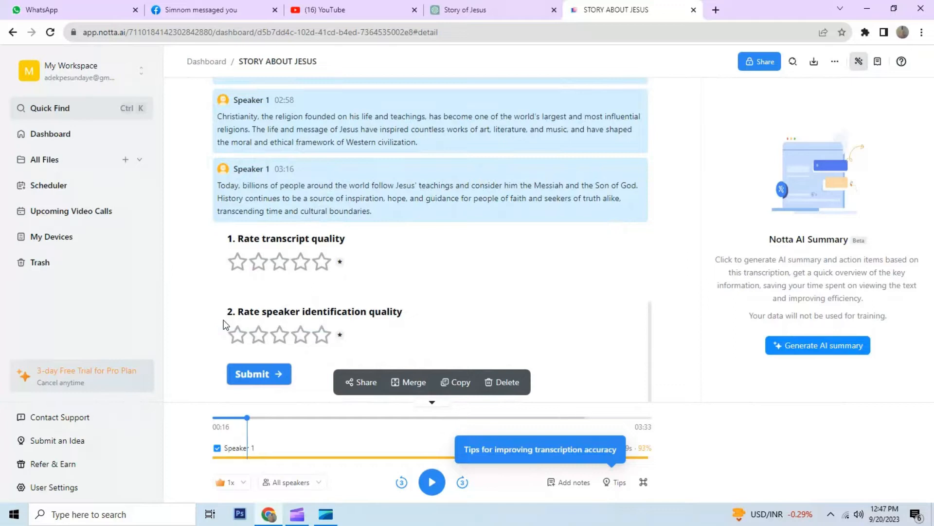
{"action": "left_click", "coordinate": [457, 383]}
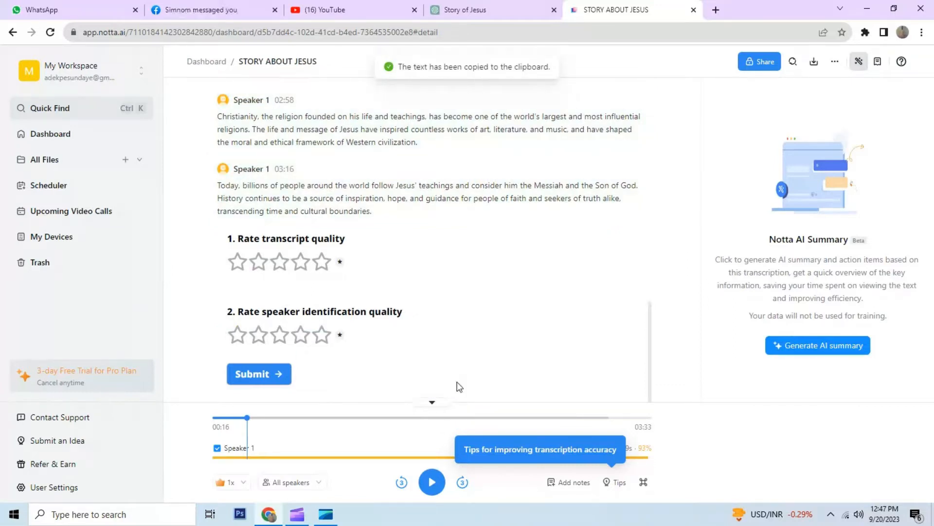
Step: Open Word, paste the copied transcript into a new blank document, and dismiss the Office activation wizard
{"action": "left_click", "coordinate": [157, 516]}
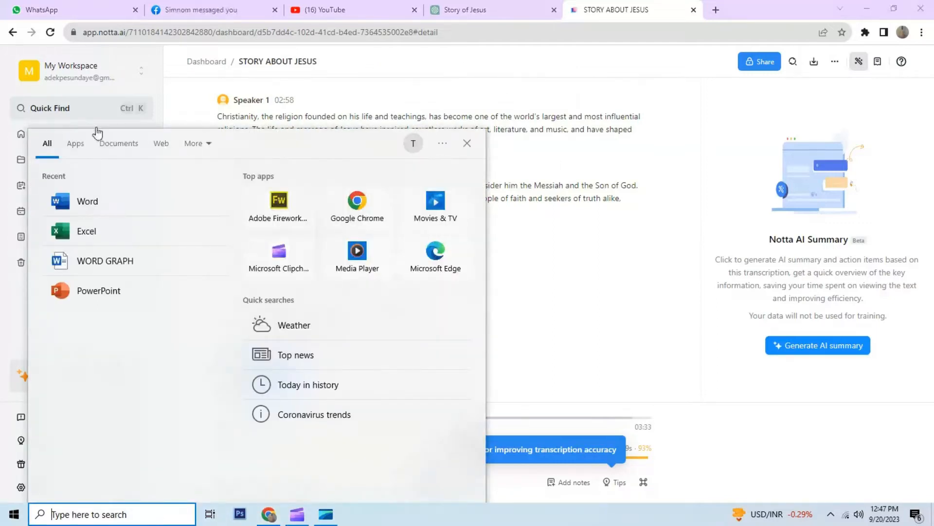
{"action": "left_click", "coordinate": [104, 203]}
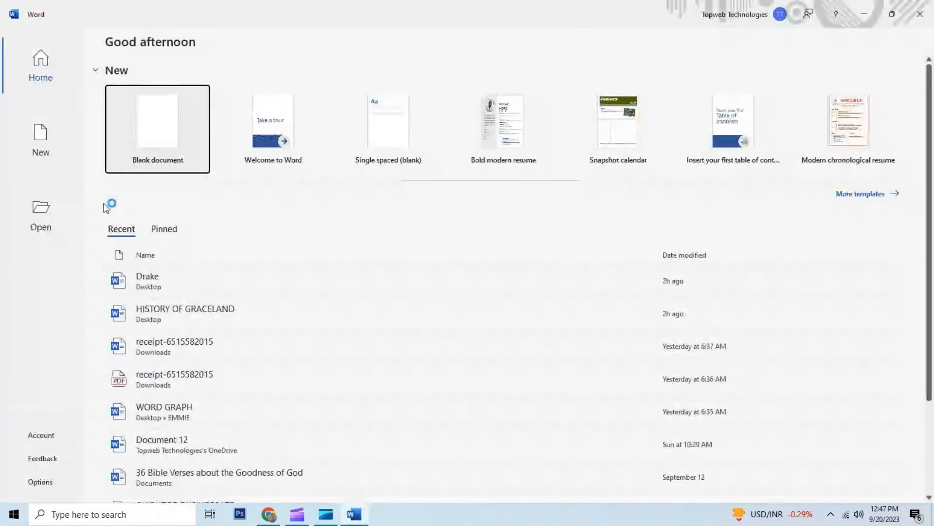
{"action": "left_click", "coordinate": [160, 125]}
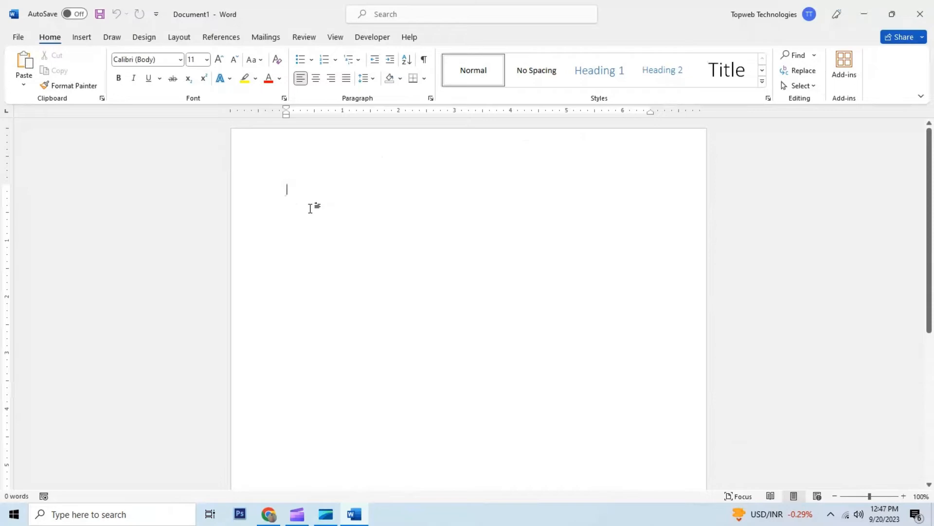
{"action": "key", "text": "ctrl+v"}
{"action": "scroll", "coordinate": [323, 212], "scroll_direction": "up", "scroll_amount": 10}
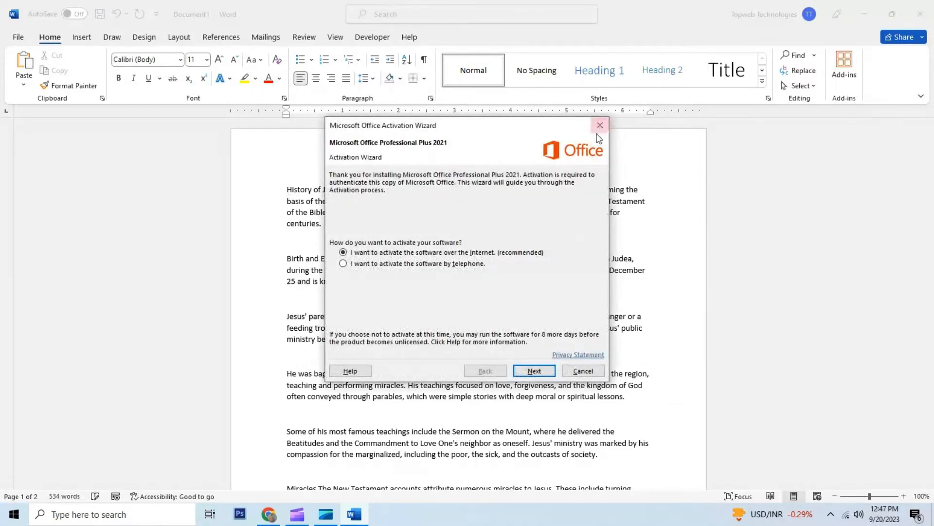
{"action": "left_click", "coordinate": [598, 129]}
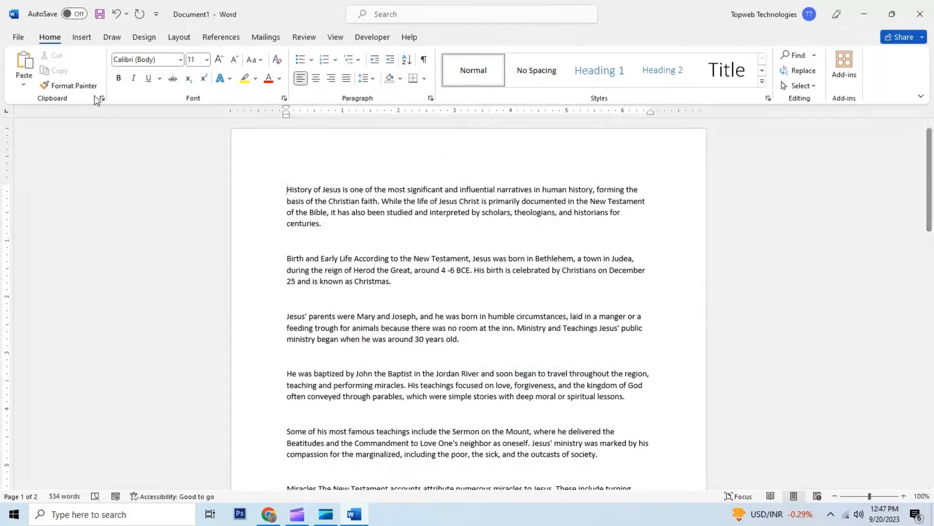
Step: Add the title "THE STORY ABOUT JESUS" on its own line above the first paragraph
{"action": "type", "text": "TH"}
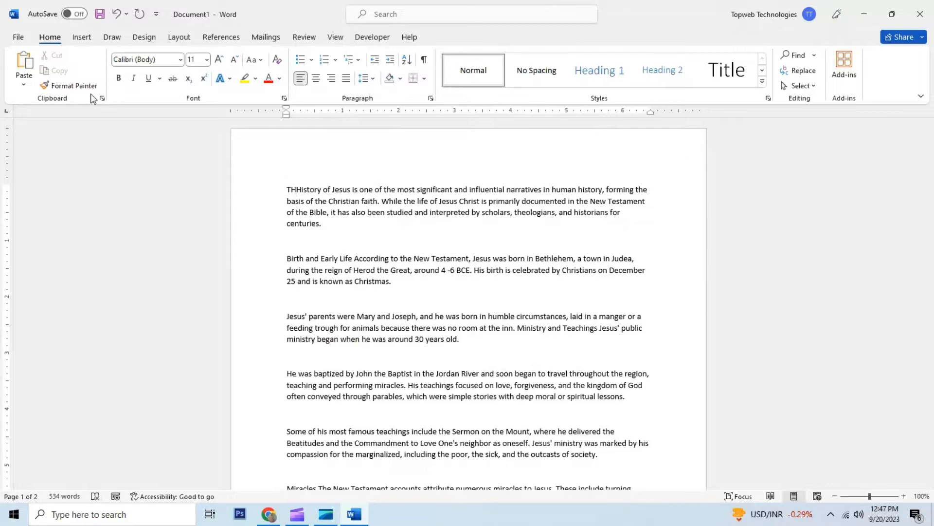
{"action": "type", "text": "E STRO"}
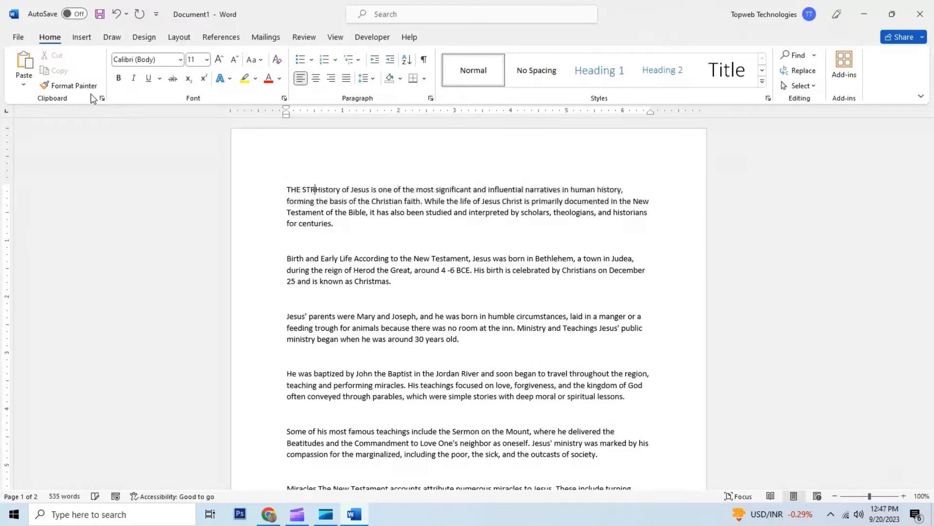
{"action": "key", "text": "BackSpace"}
{"action": "key", "text": "BackSpace"}
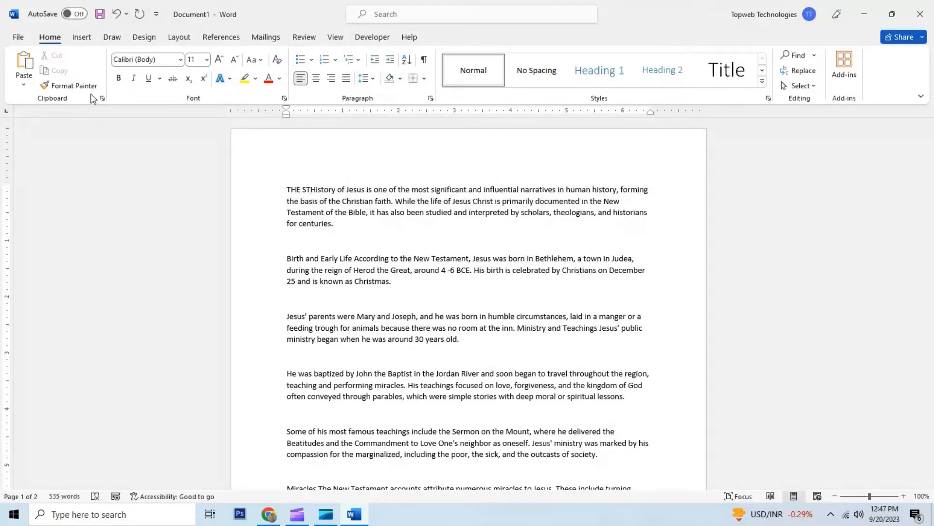
{"action": "type", "text": "ORY "}
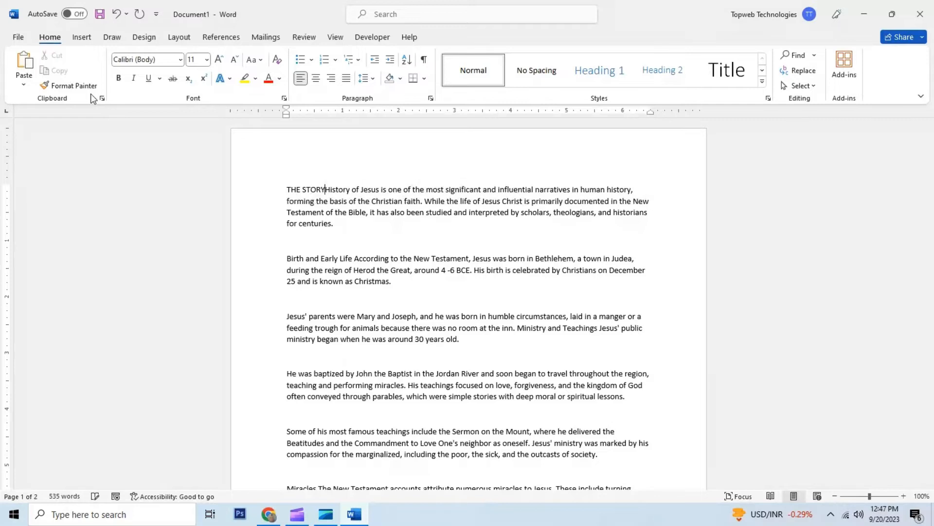
{"action": "type", "text": "ABOUT"}
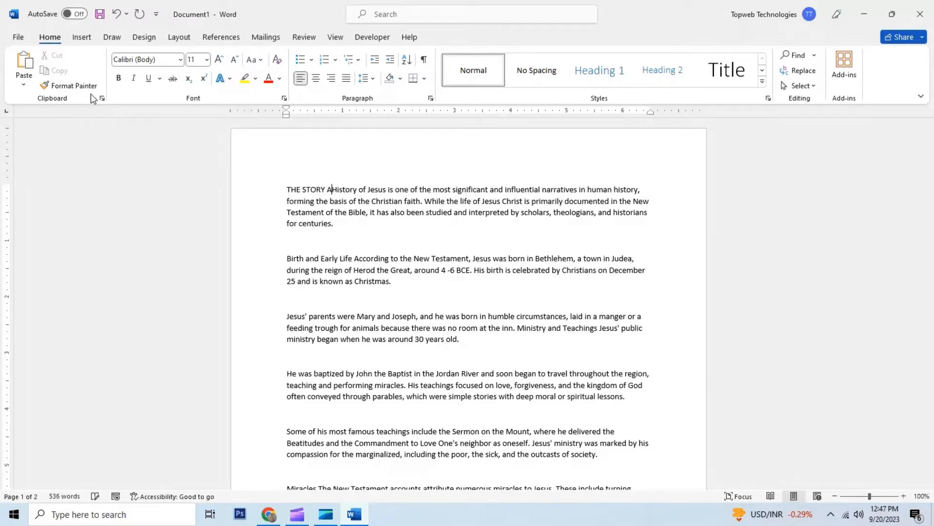
{"action": "type", "text": " J"}
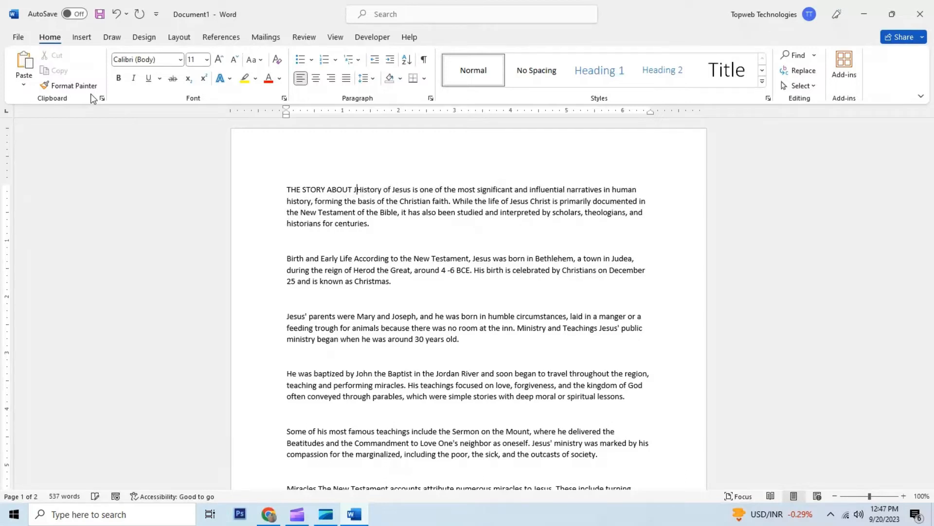
{"action": "type", "text": "ESUS"}
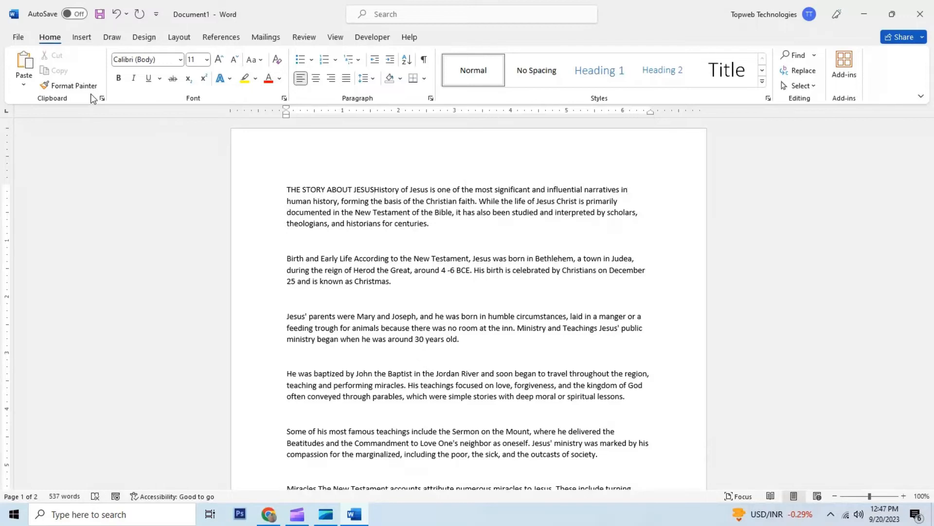
{"action": "key", "text": "Return"}
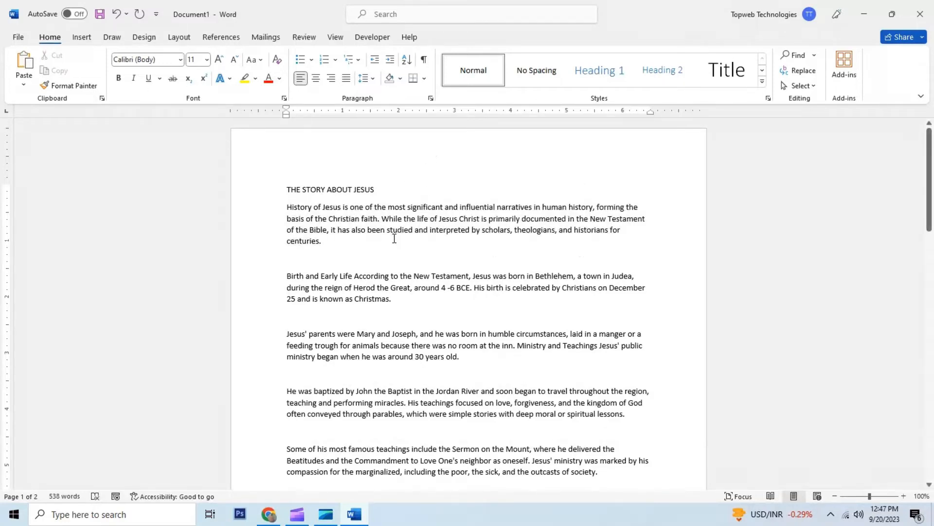
Step: Make all the text in the document bold
{"action": "key", "text": "ctrl+a"}
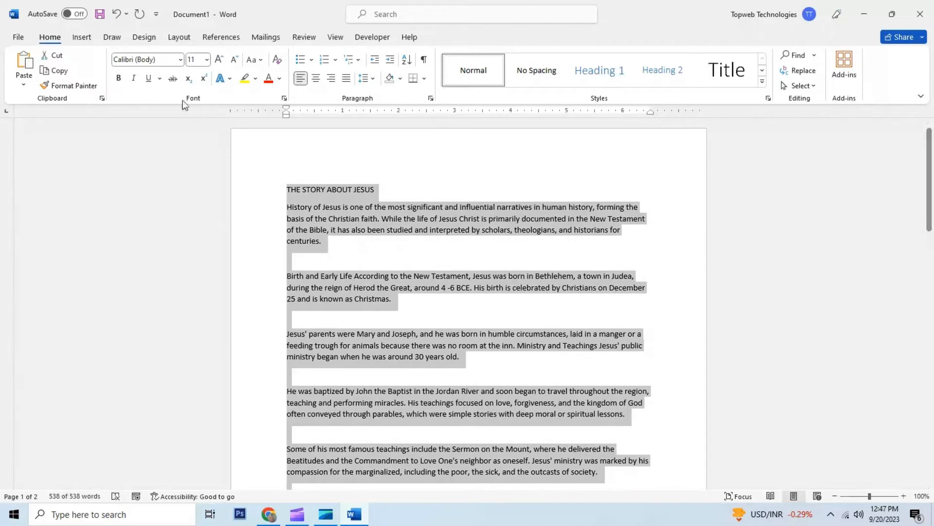
{"action": "left_click", "coordinate": [120, 80]}
{"action": "left_click", "coordinate": [441, 217]}
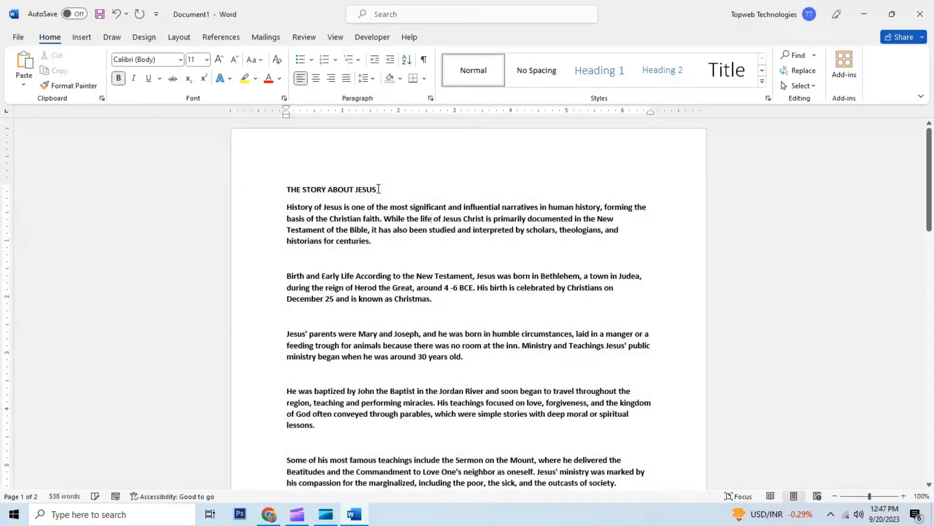
Step: Enlarge the title "THE STORY ABOUT JESUS" to 20 pt and center it
{"action": "left_click_drag", "start_coordinate": [378, 190], "coordinate": [279, 182]}
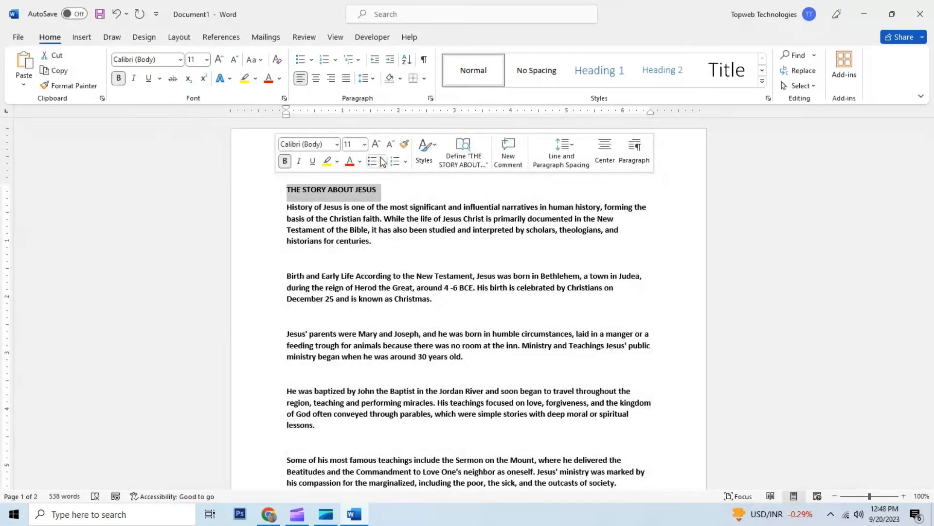
{"action": "left_click", "coordinate": [374, 145]}
{"action": "left_click", "coordinate": [375, 144]}
{"action": "left_click", "coordinate": [375, 145]}
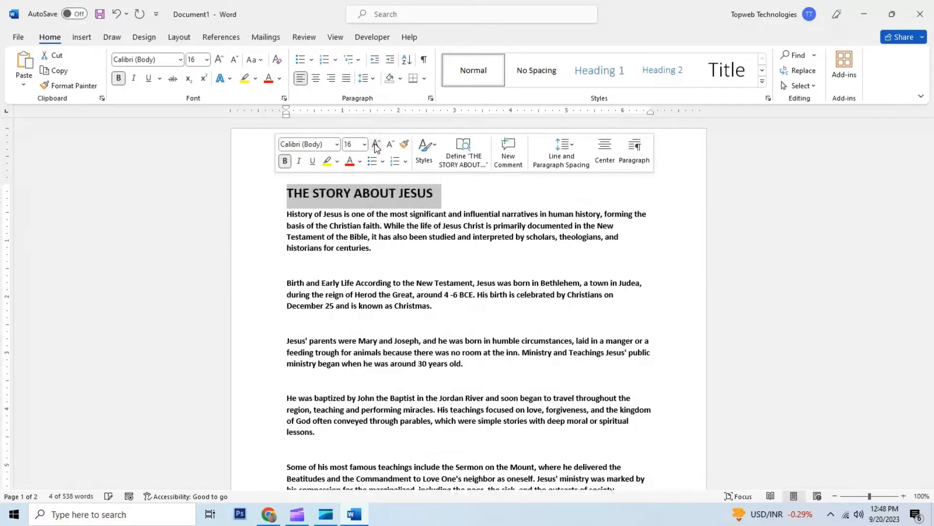
{"action": "left_click", "coordinate": [376, 144]}
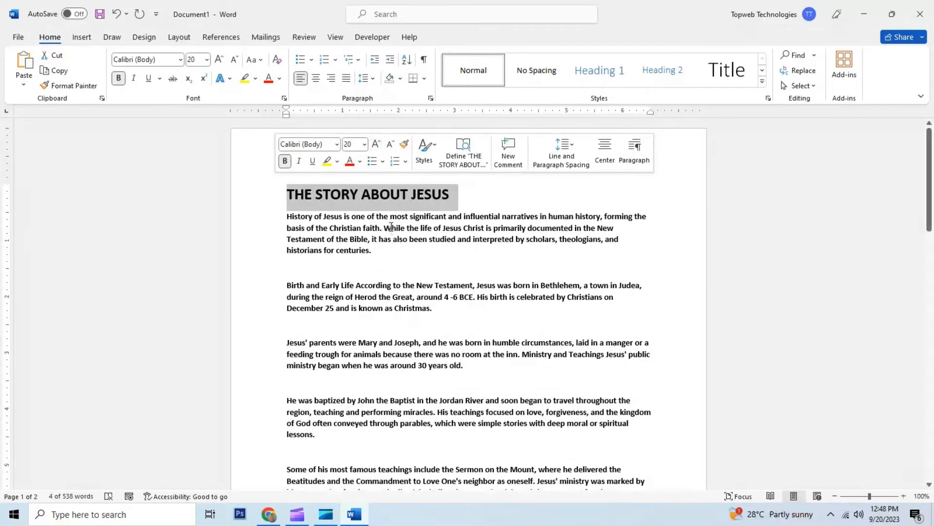
{"action": "left_click", "coordinate": [316, 77]}
{"action": "left_click", "coordinate": [373, 202]}
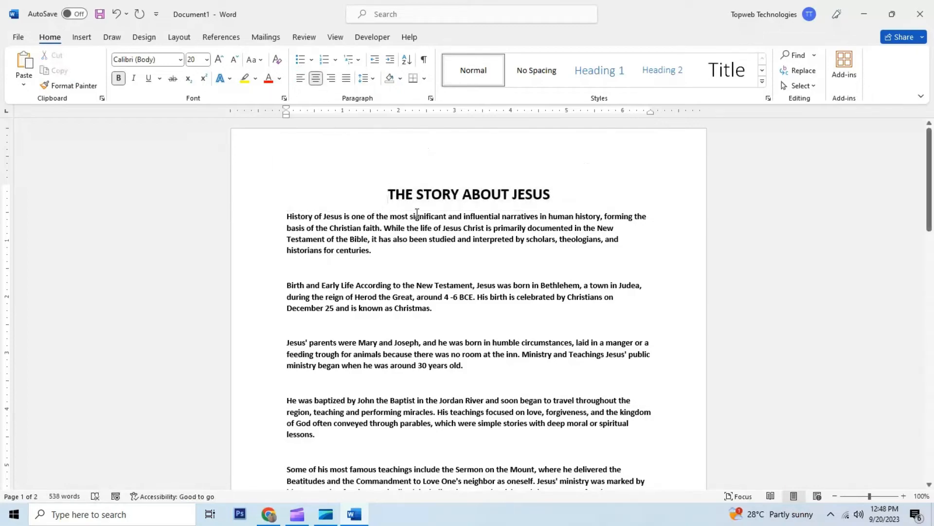
Step: Justify all the body paragraphs below the title, through the end of the second page
{"action": "scroll", "coordinate": [419, 214], "scroll_direction": "down", "scroll_amount": 10}
{"action": "scroll", "coordinate": [506, 374], "scroll_direction": "down", "scroll_amount": 5}
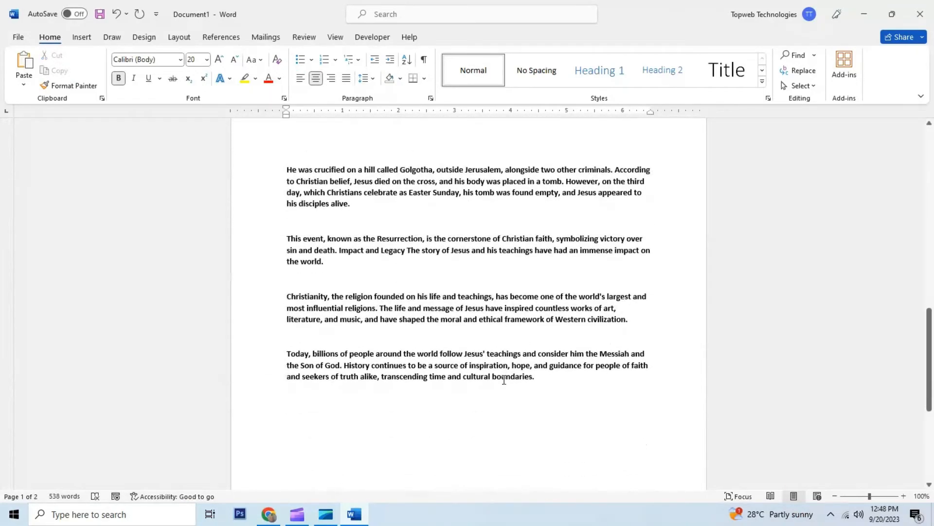
{"action": "scroll", "coordinate": [503, 376], "scroll_direction": "up", "scroll_amount": 4}
{"action": "scroll", "coordinate": [504, 377], "scroll_direction": "up", "scroll_amount": 10}
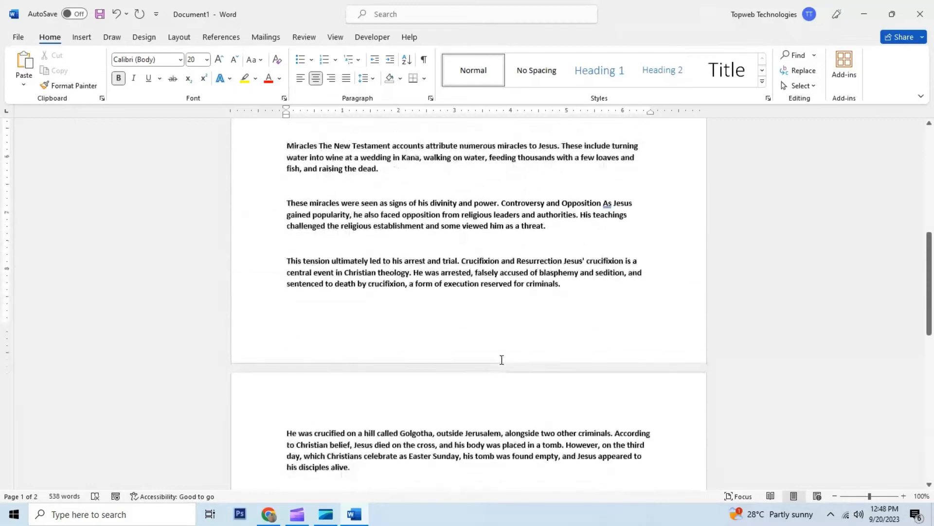
{"action": "scroll", "coordinate": [486, 336], "scroll_direction": "up", "scroll_amount": 2}
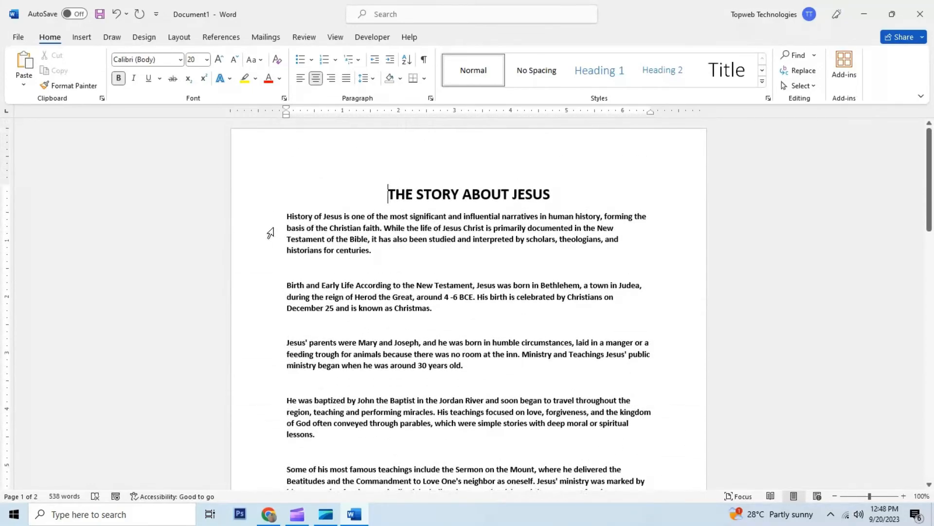
{"action": "left_click_drag", "start_coordinate": [286, 216], "coordinate": [546, 471]}
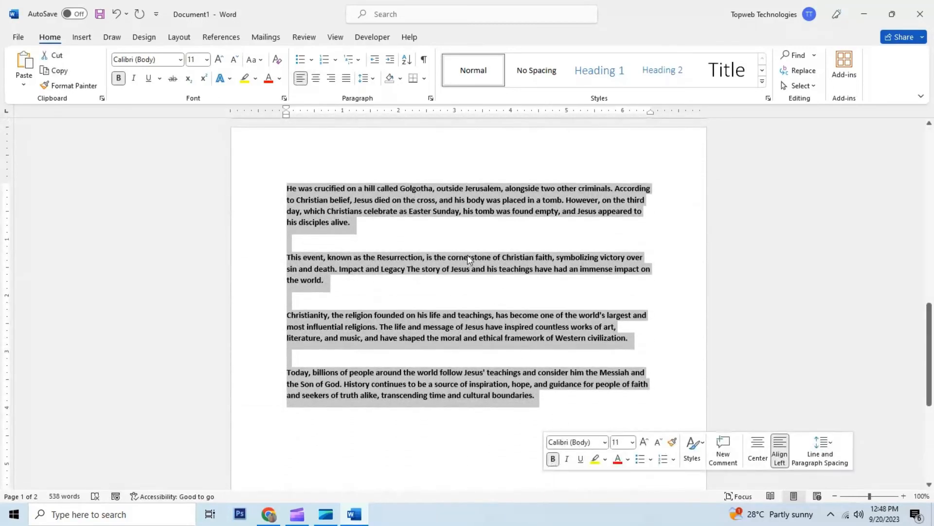
{"action": "left_click", "coordinate": [347, 78]}
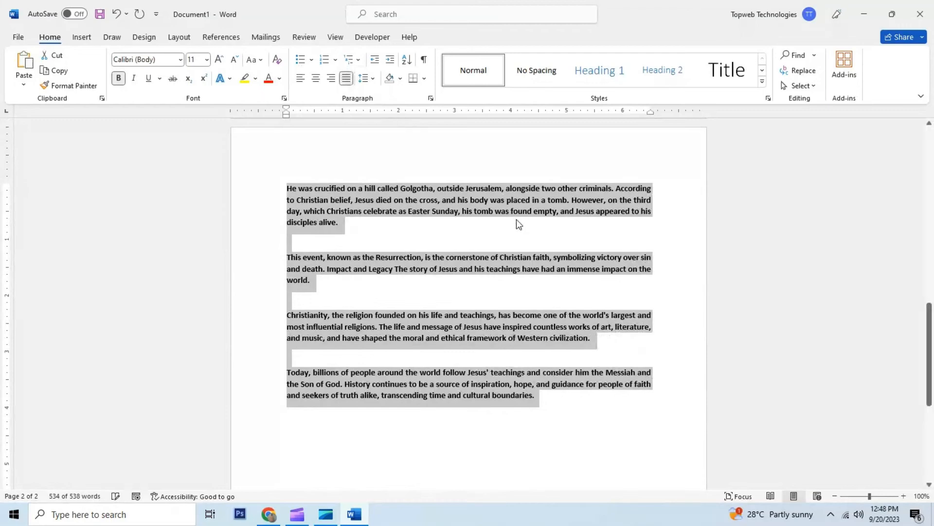
{"action": "left_click", "coordinate": [519, 222]}
Step: Return to the start of the document and review the formatted pages at a reduced zoom
{"action": "scroll", "coordinate": [520, 222], "scroll_direction": "up", "scroll_amount": 3}
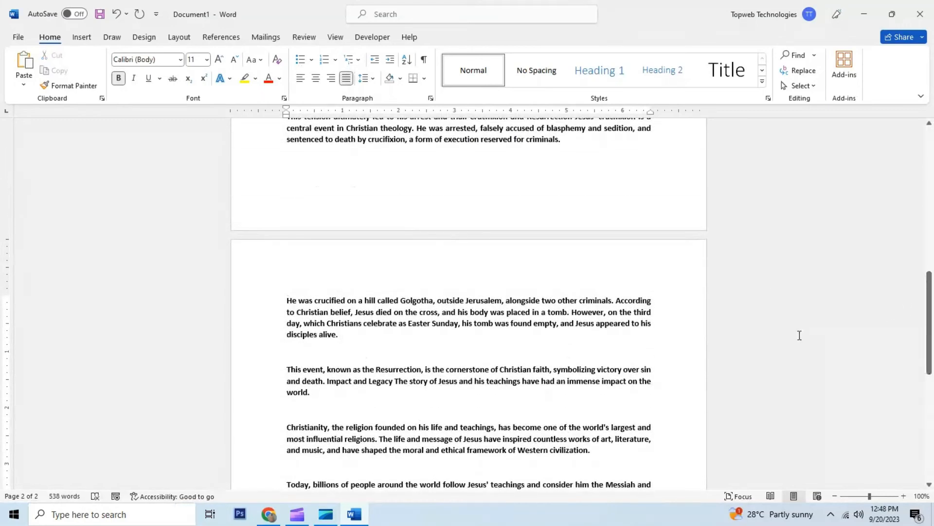
{"action": "scroll", "coordinate": [584, 324], "scroll_direction": "up", "scroll_amount": 10}
{"action": "scroll", "coordinate": [560, 266], "scroll_direction": "up", "scroll_amount": 3}
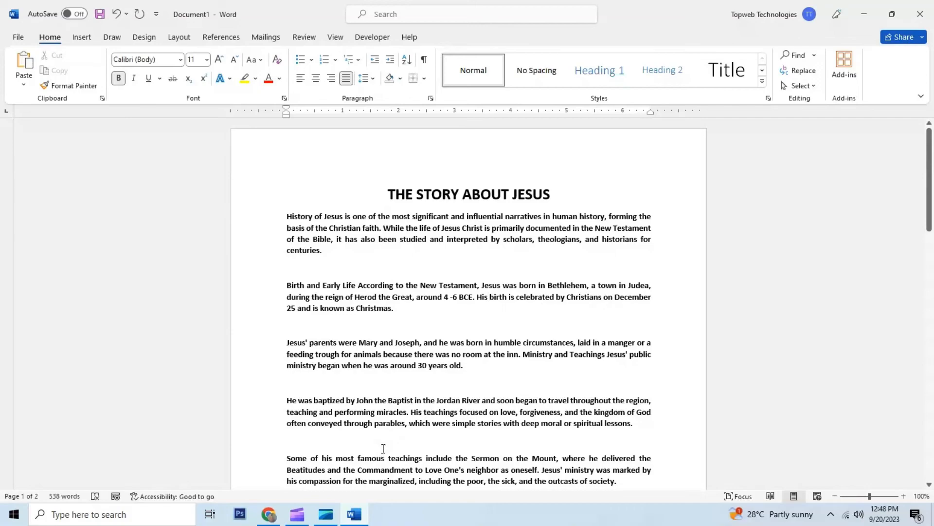
{"action": "scroll", "coordinate": [381, 450], "scroll_direction": "down", "scroll_amount": 3}
{"action": "scroll", "coordinate": [384, 443], "scroll_direction": "up", "scroll_amount": 1}
{"action": "scroll", "coordinate": [385, 440], "scroll_direction": "down", "scroll_amount": 7, "text": "ctrl"}
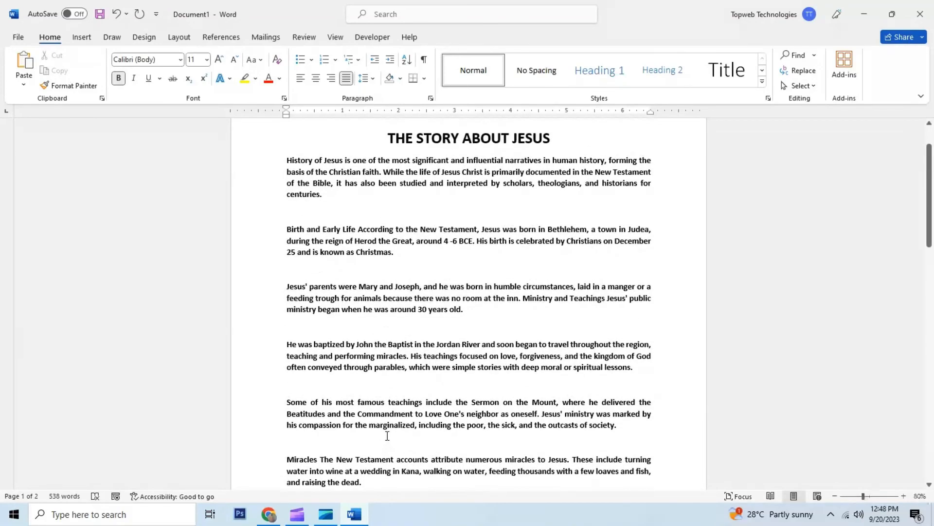
Step: Save the document to the Desktop as a Word Document named THE STORY ABOUT JESUS
{"action": "scroll", "coordinate": [387, 434], "scroll_direction": "down", "scroll_amount": 2, "text": "ctrl"}
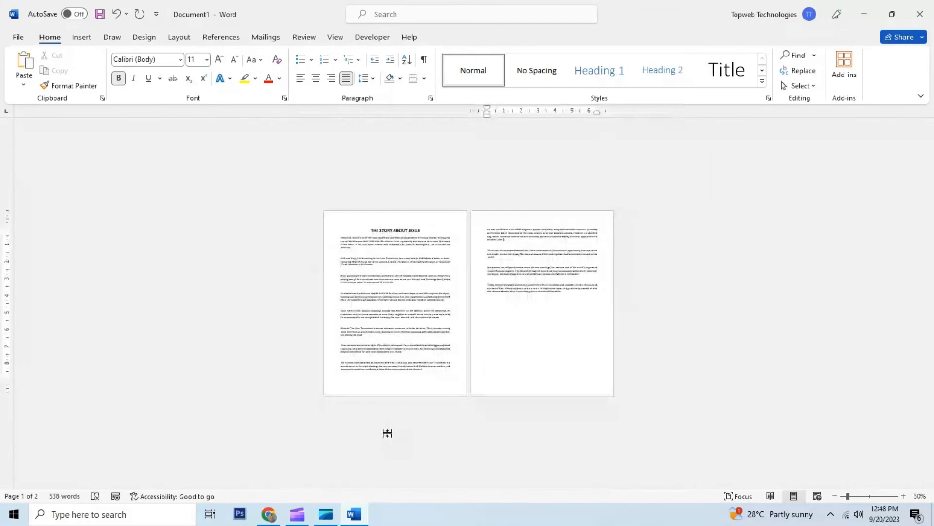
{"action": "scroll", "coordinate": [387, 433], "scroll_direction": "up", "scroll_amount": 4, "text": "ctrl"}
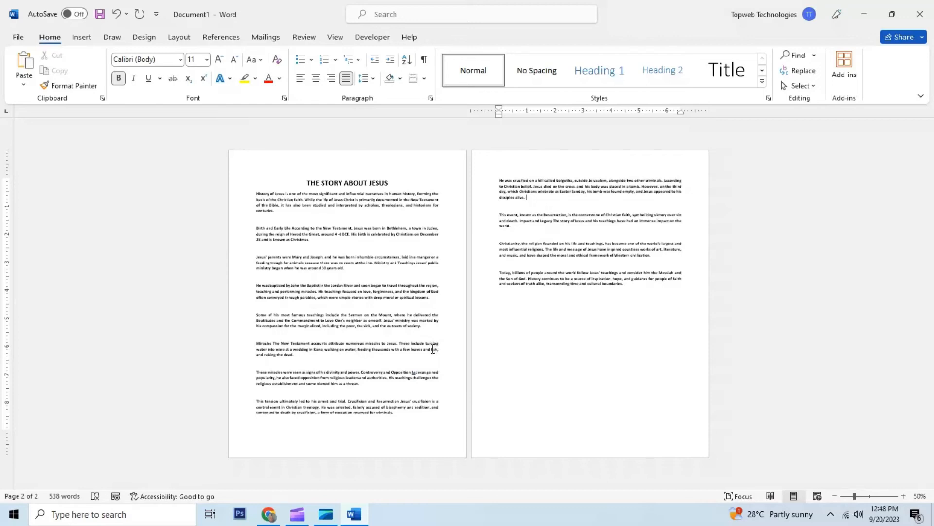
{"action": "left_click", "coordinate": [19, 37]}
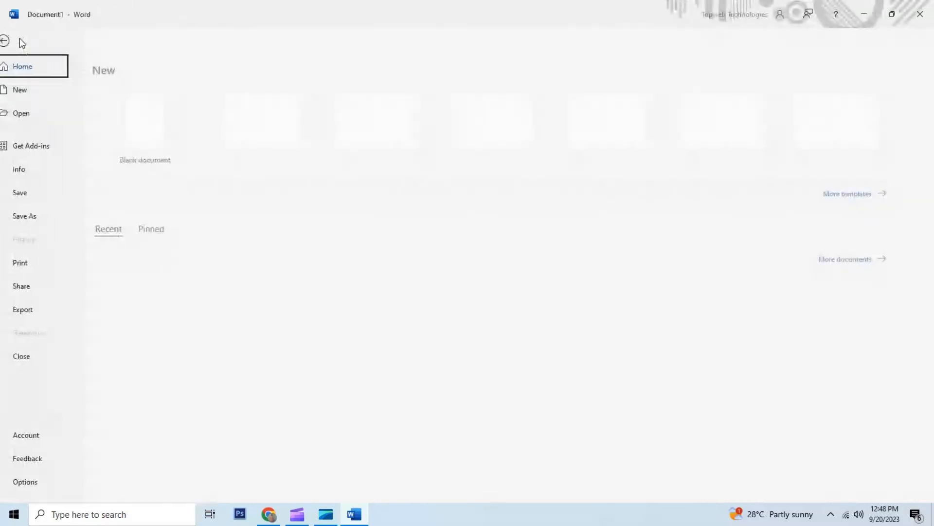
{"action": "left_click", "coordinate": [29, 218]}
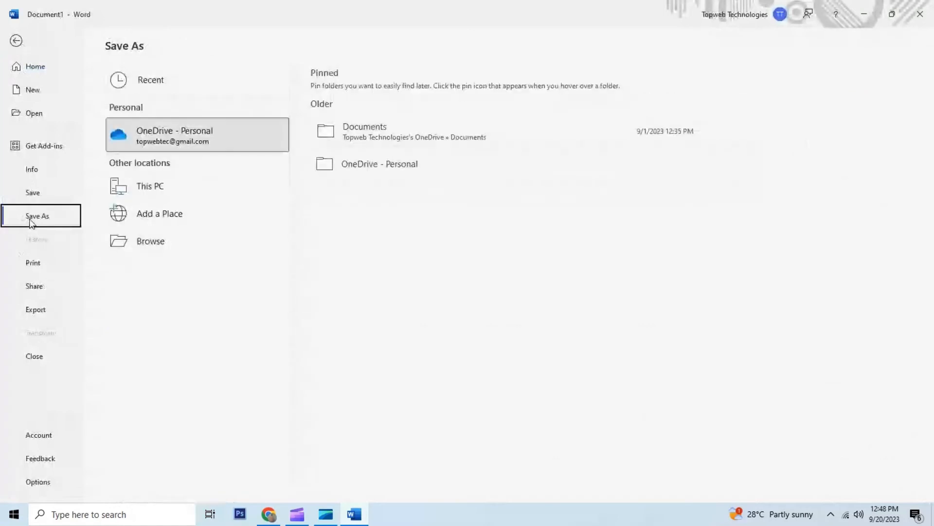
{"action": "left_click", "coordinate": [143, 244]}
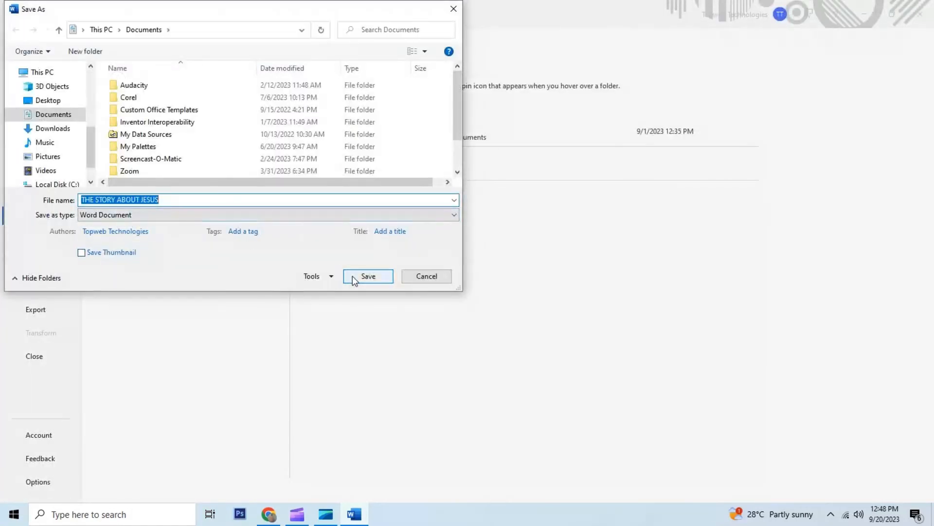
{"action": "left_click", "coordinate": [50, 100]}
{"action": "left_click", "coordinate": [369, 275]}
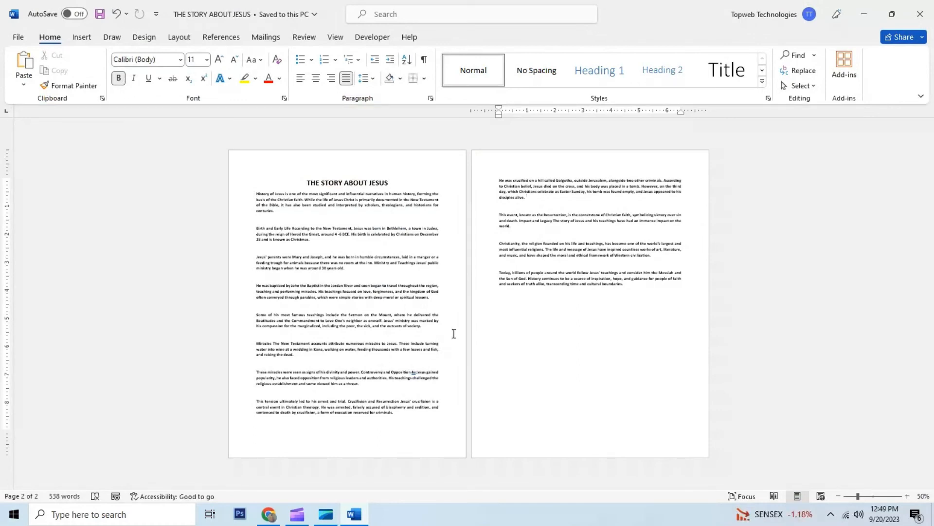
Step: Minimize the open windows and place the THE STORY ABOUT JESUS document beside the STORY ABOUT JESUS file on the desktop
{"action": "left_click", "coordinate": [861, 8]}
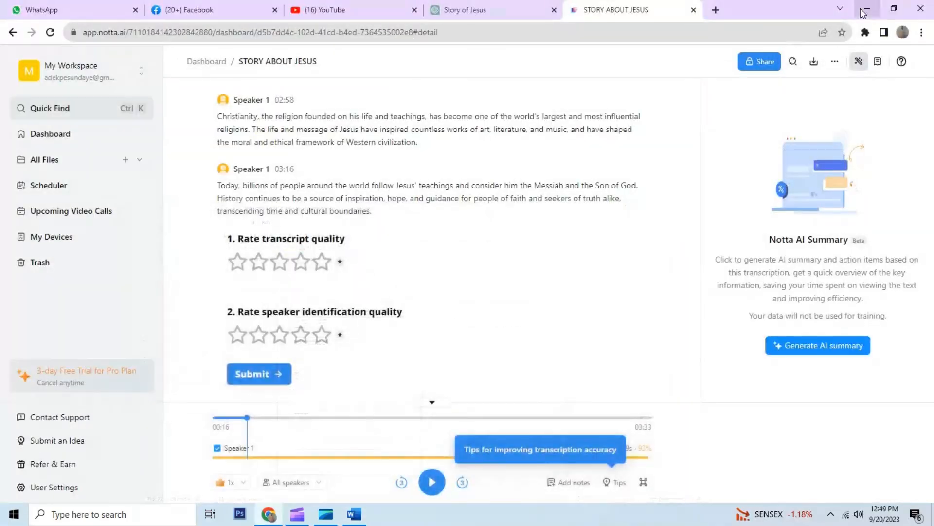
{"action": "left_click", "coordinate": [865, 8]}
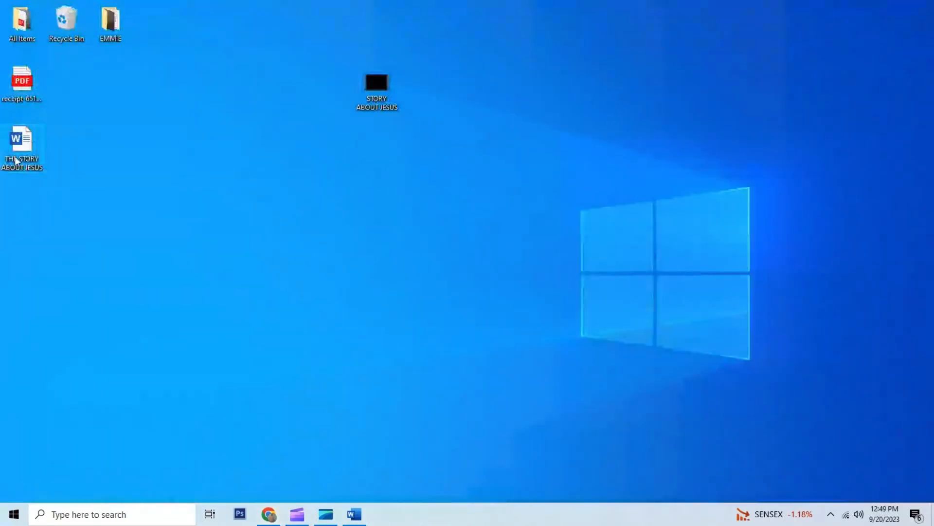
{"action": "left_click_drag", "start_coordinate": [21, 142], "coordinate": [466, 78]}
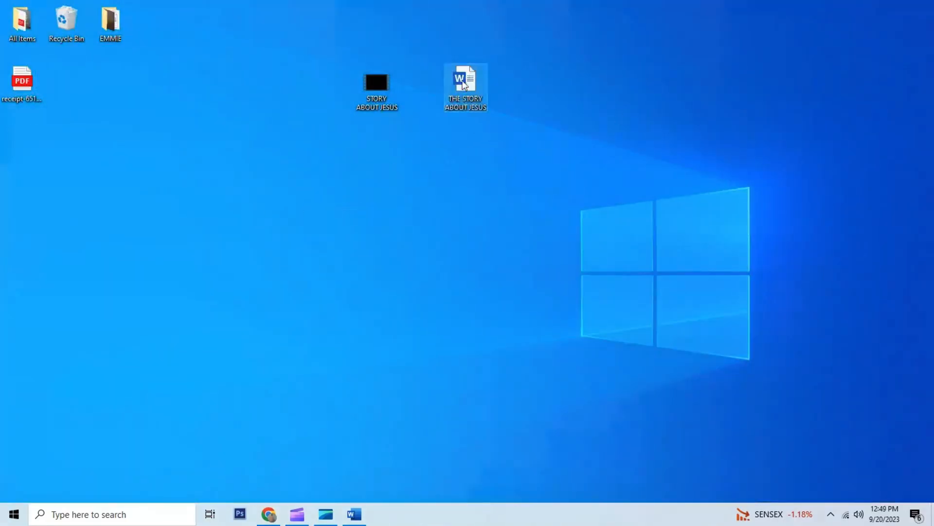